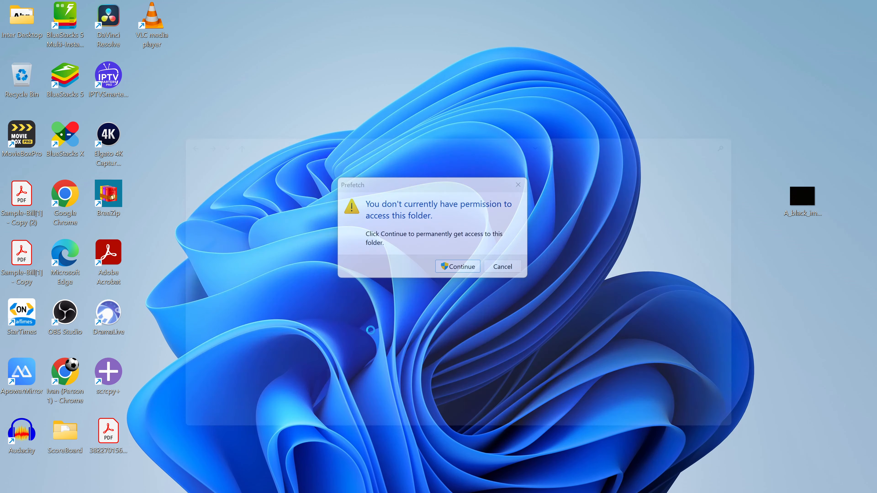
Step: Grant access to the Prefetch folder, delete all its contents while skipping the file in use, and close the folder
left_click(476, 270)
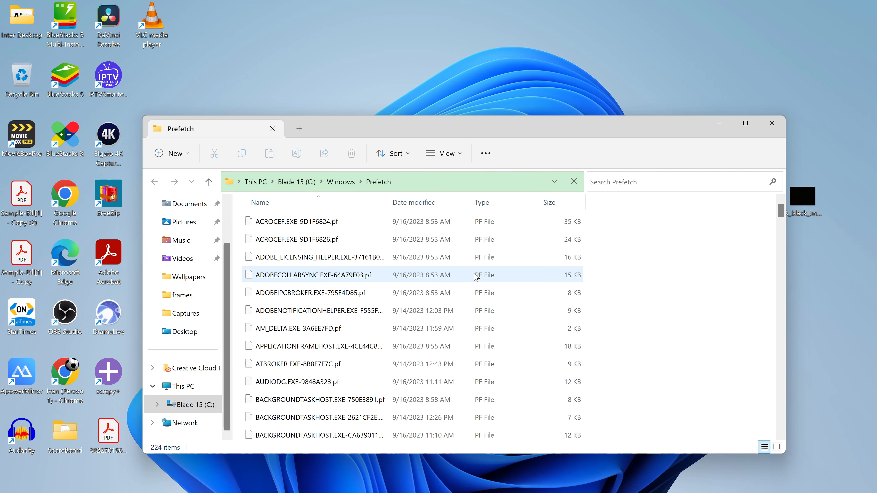
left_click(434, 297)
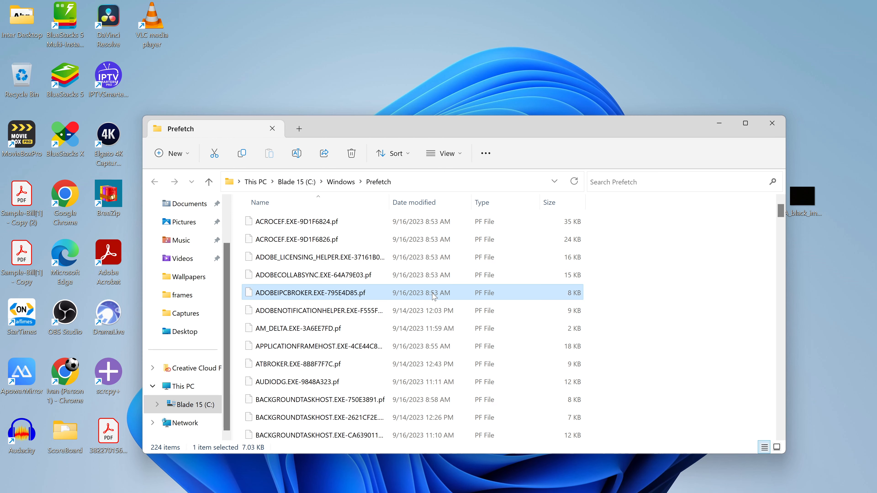
key("ctrl+a")
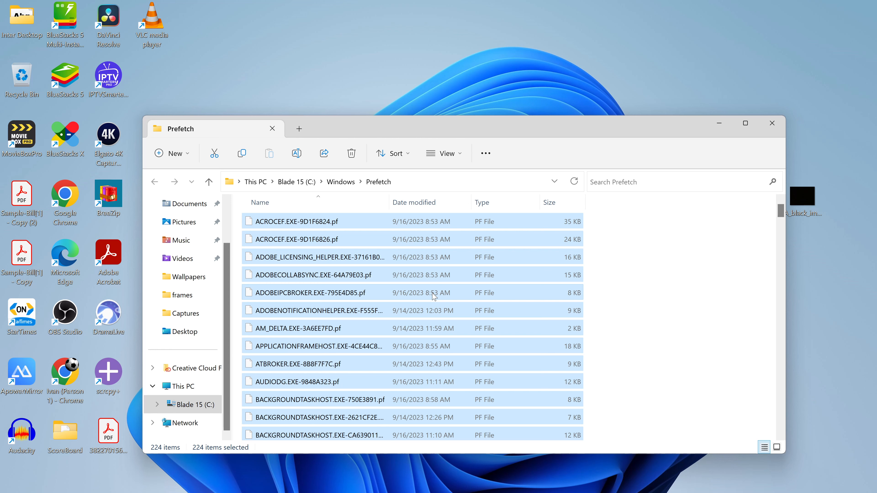
key("Delete")
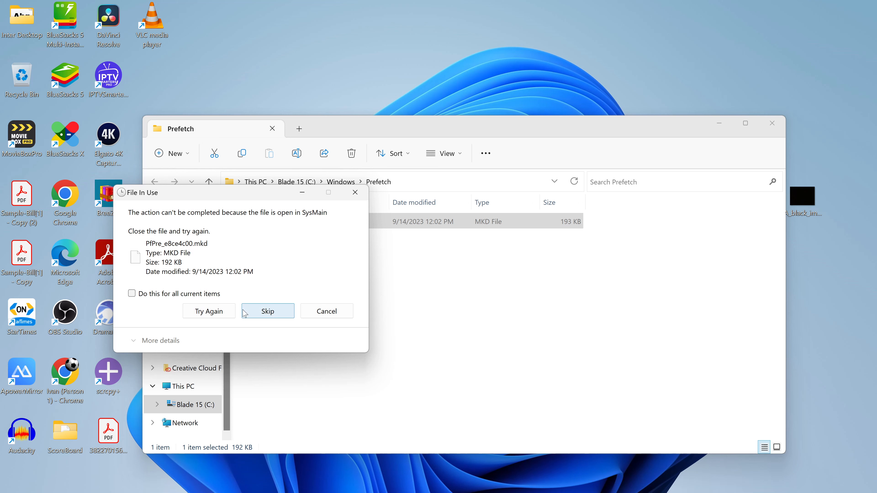
left_click(275, 314)
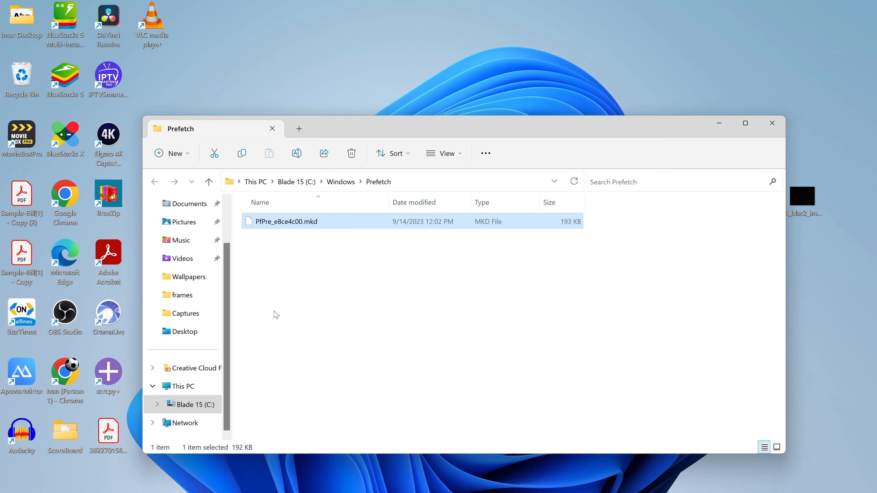
left_click(773, 125)
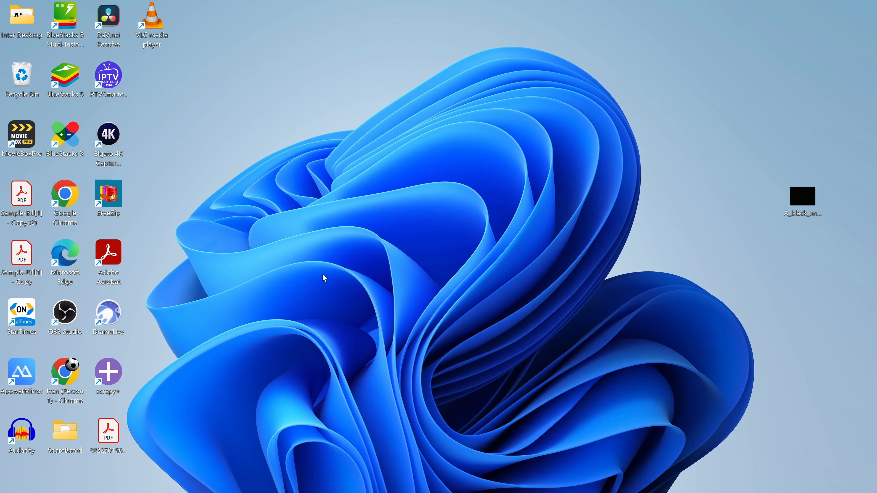
Step: Open the Windows Temp folder with the Run command "temp" and grant permanent access to it
key("super+r")
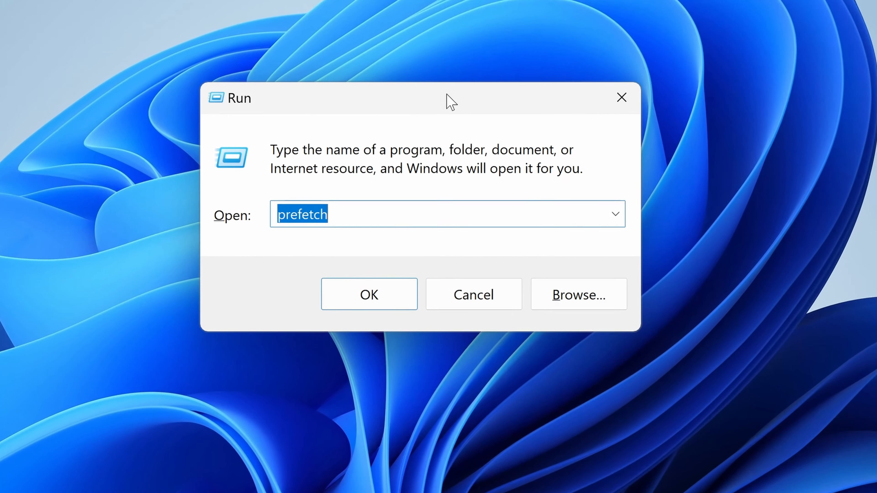
type("temp")
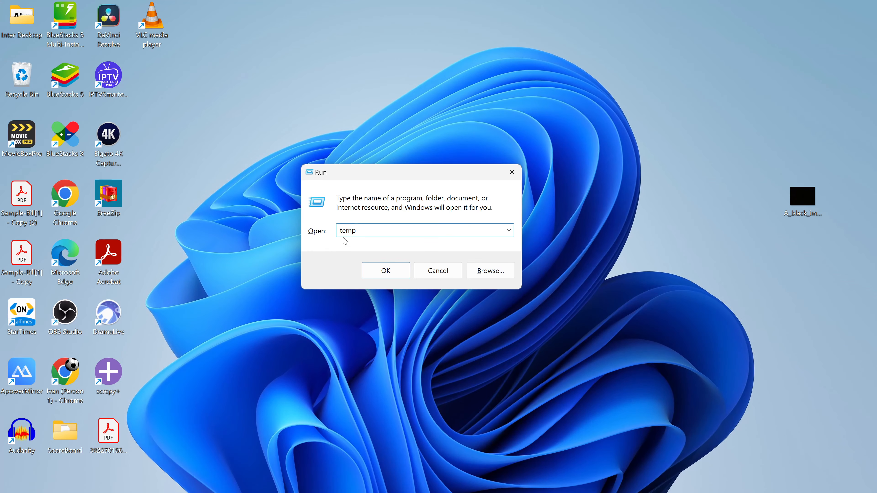
left_click(382, 273)
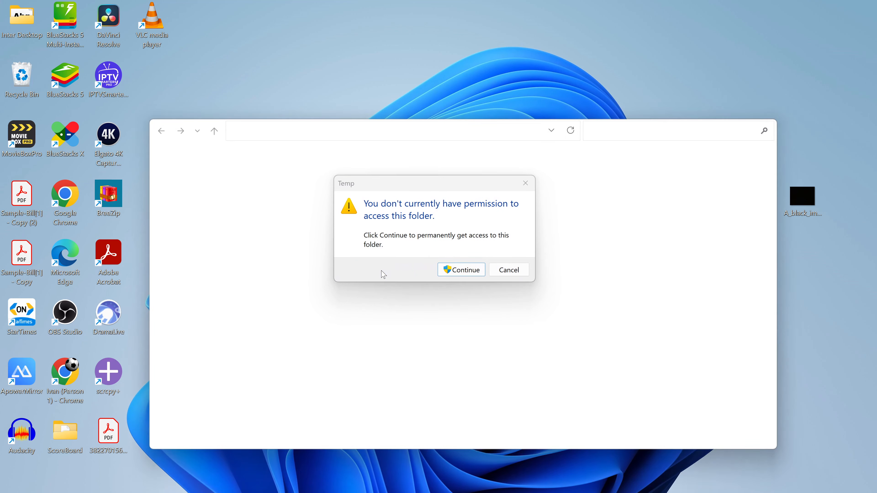
left_click(475, 269)
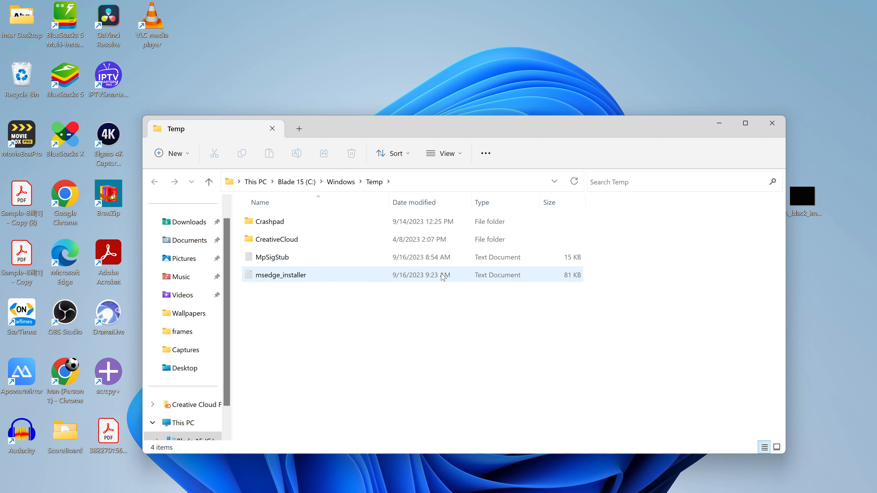
Step: Delete everything in the Windows Temp folder, skipping the CreativeCloud folder that is in use, and close the window
left_click(451, 277)
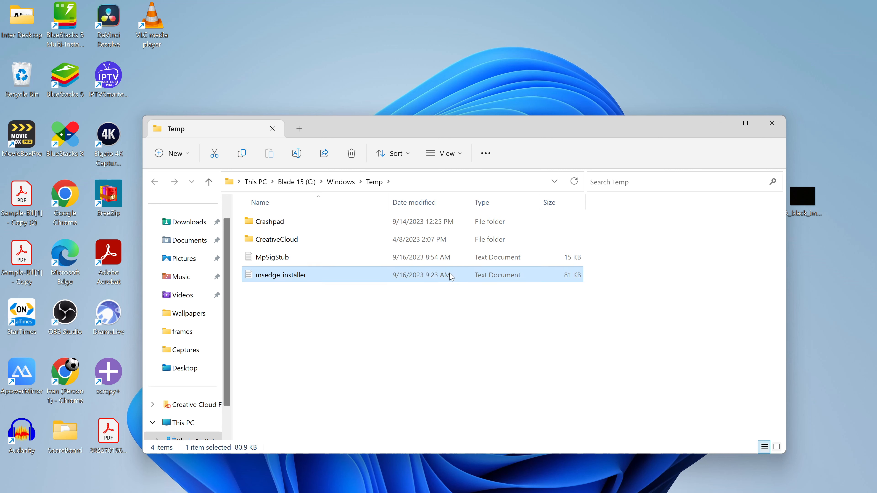
key("ctrl+a")
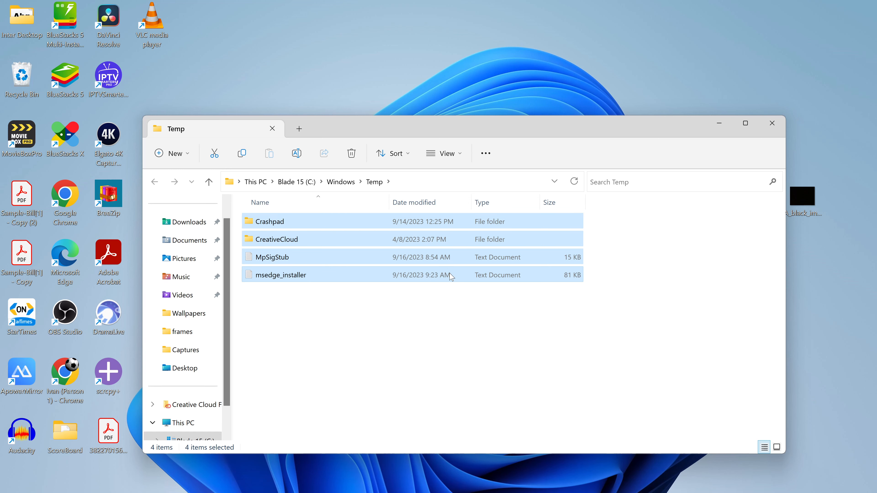
key("Delete")
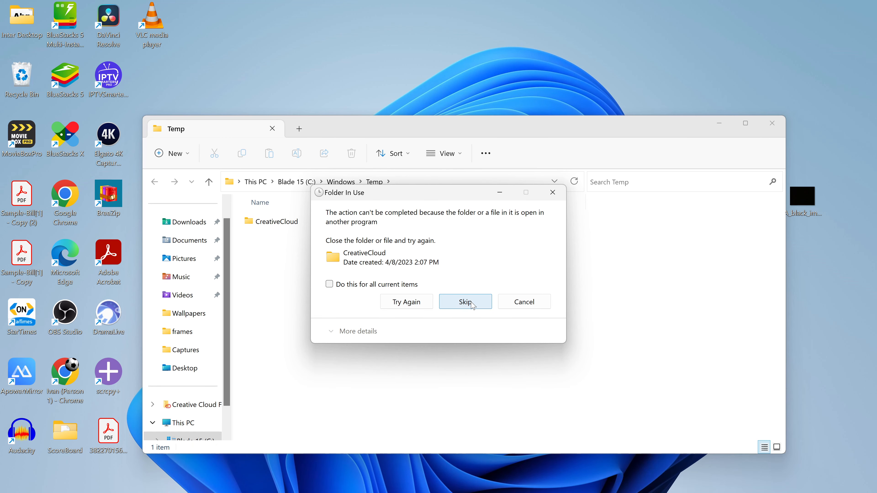
left_click(466, 302)
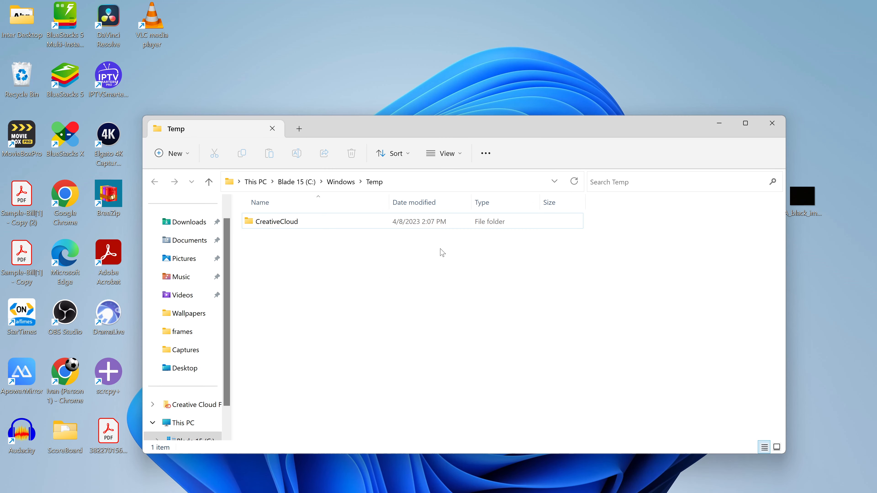
left_click(772, 125)
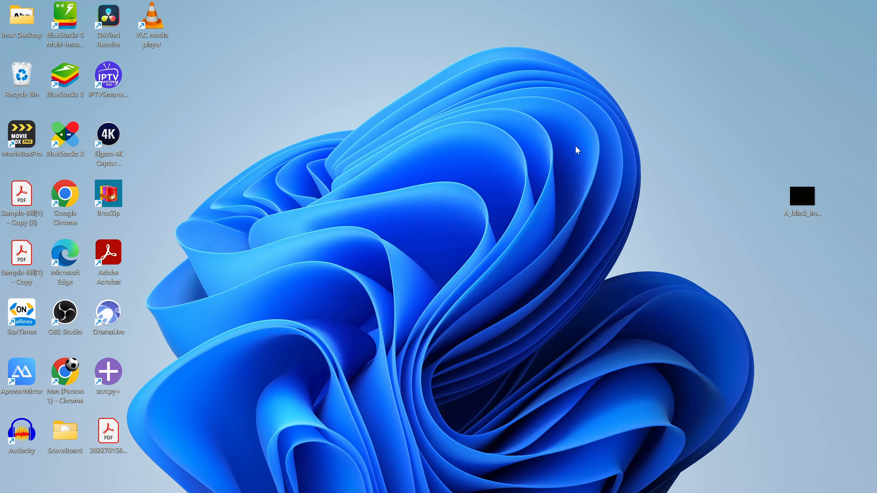
Step: Open the user's local Temp folder with the Run command "%temp%"
key("super+r")
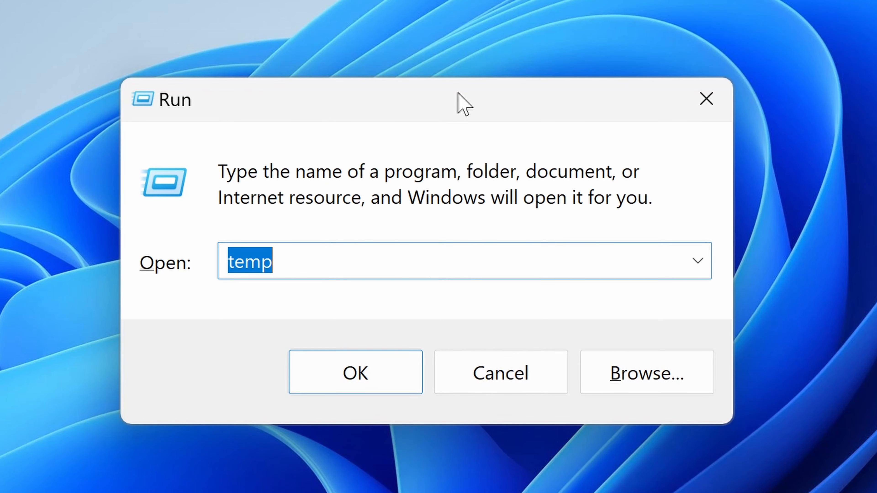
type("%te")
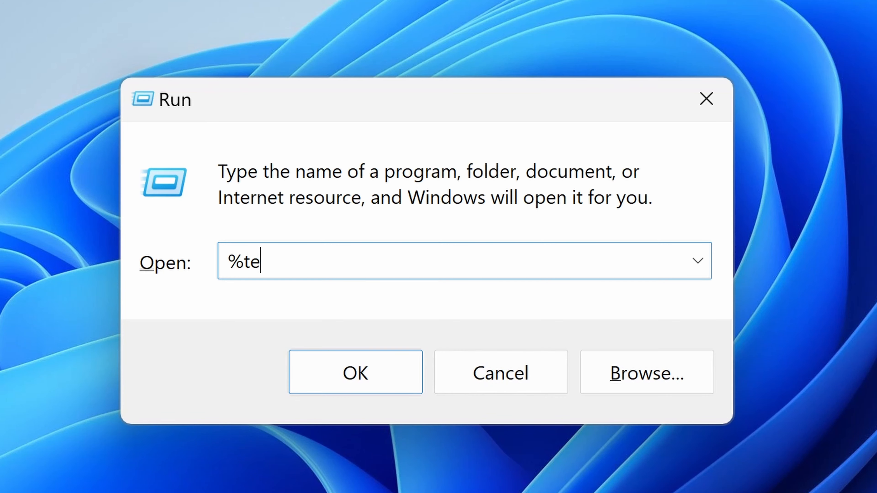
type("mp%")
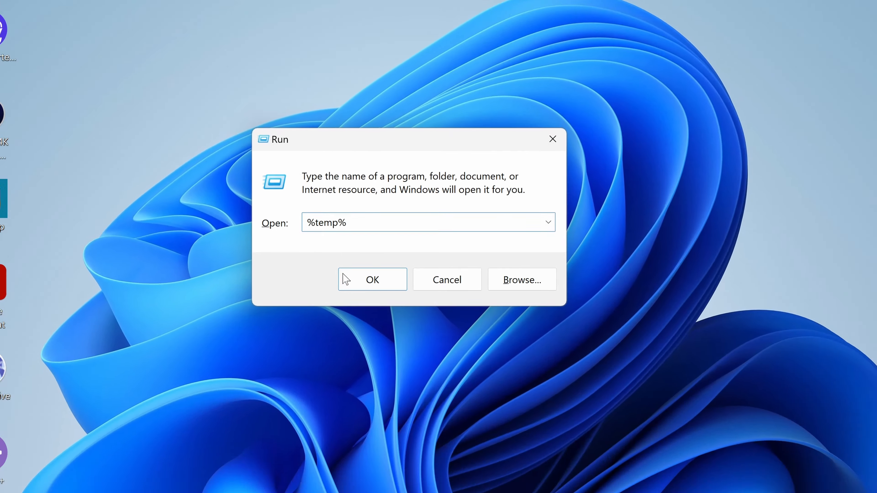
left_click(346, 279)
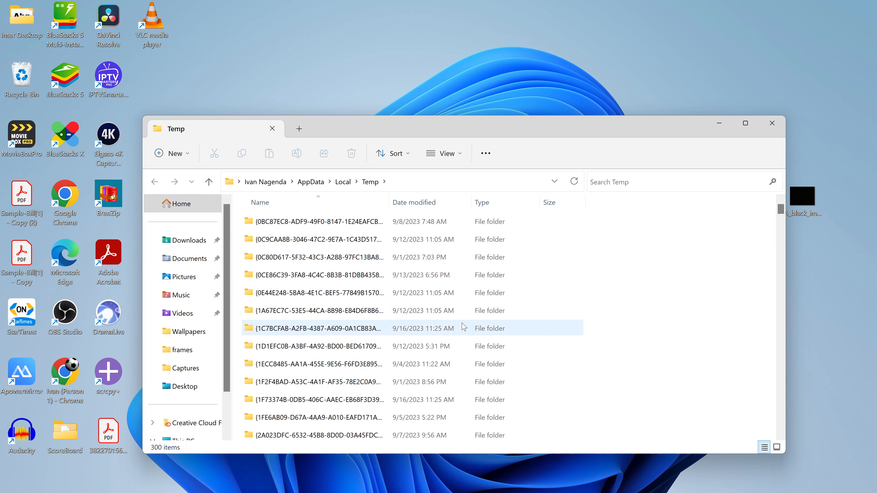
Step: Delete all items in the user's local Temp folder, skipping all current items that are in use, and close the window
scroll(546, 349, "down", 17)
scroll(547, 350, "down", 20)
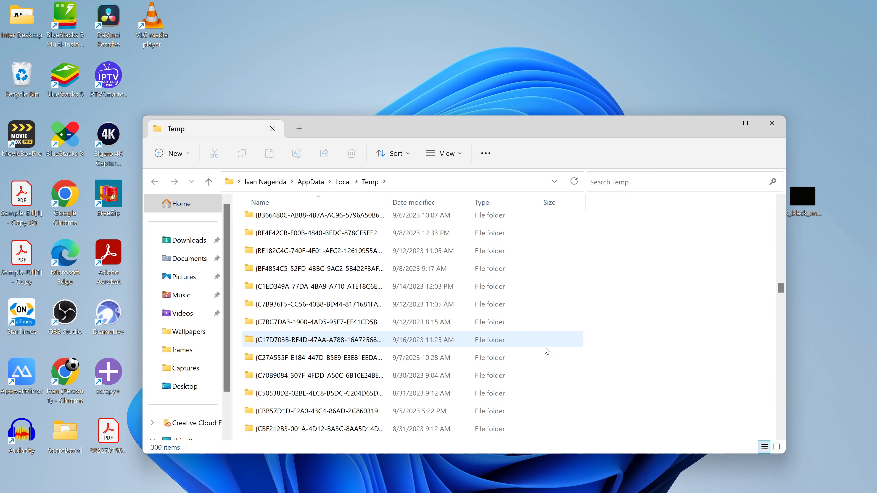
scroll(547, 350, "up", 12)
scroll(547, 350, "up", 20)
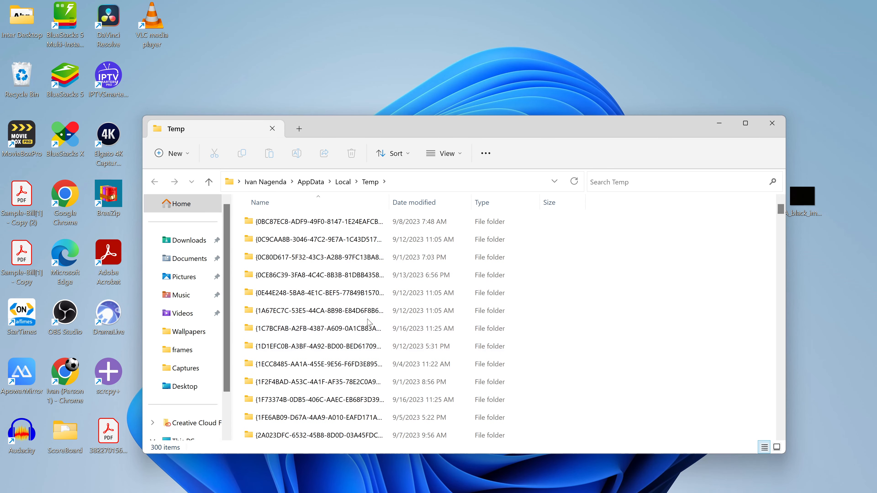
left_click(390, 315)
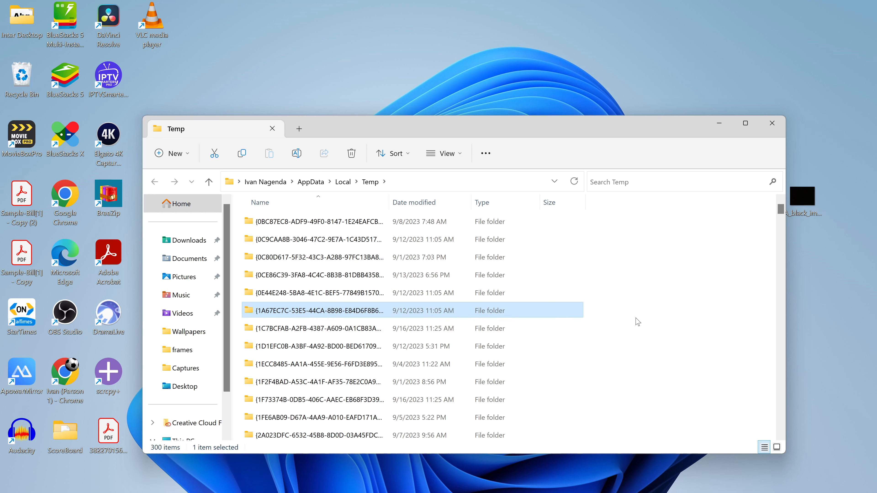
key("ctrl+a")
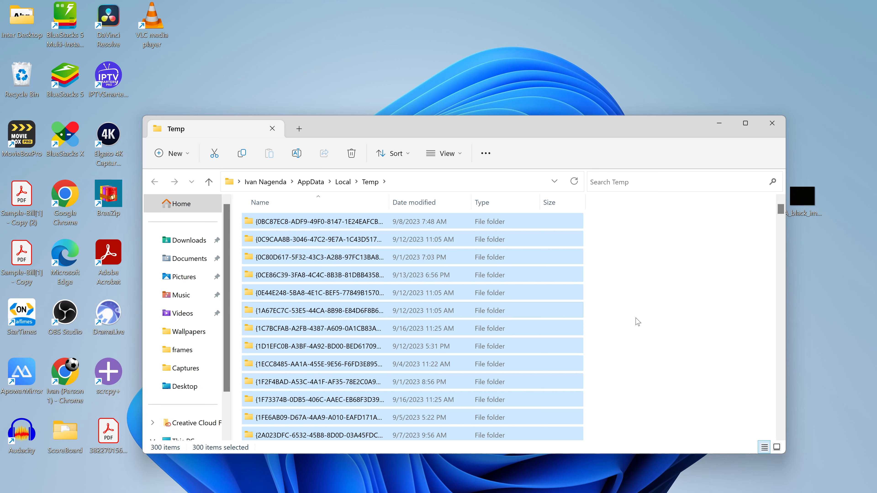
key("Delete")
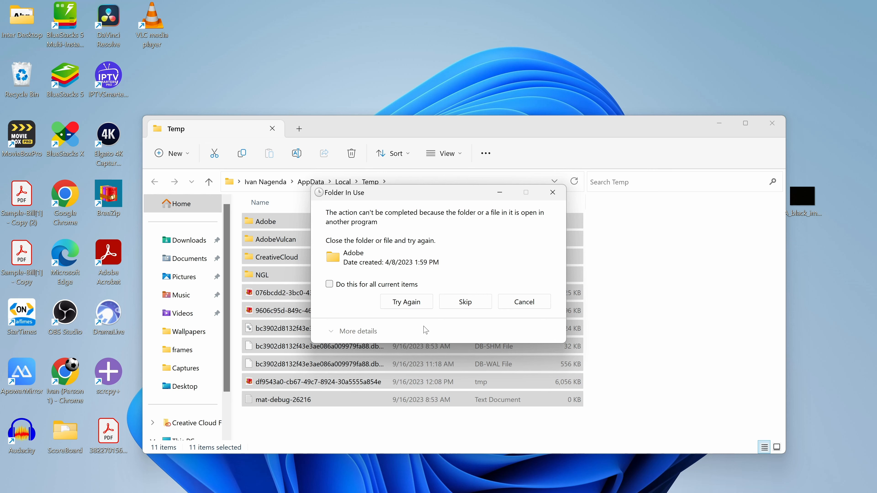
left_click(329, 284)
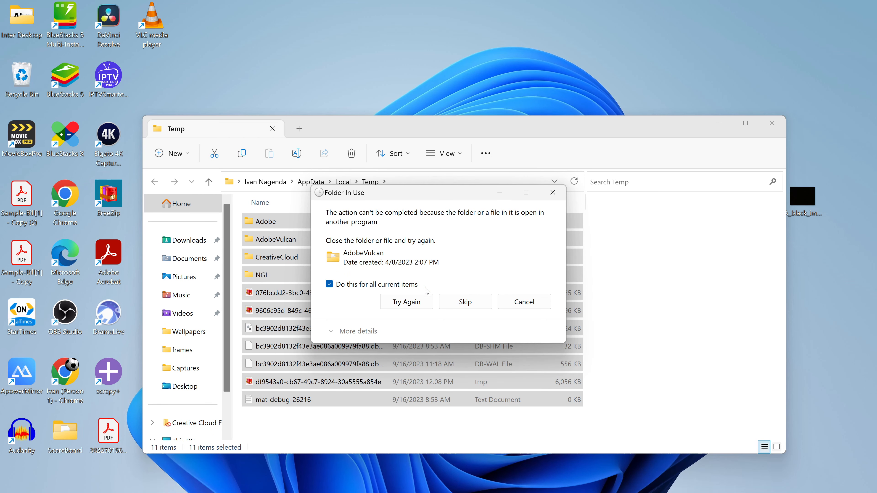
left_click(465, 302)
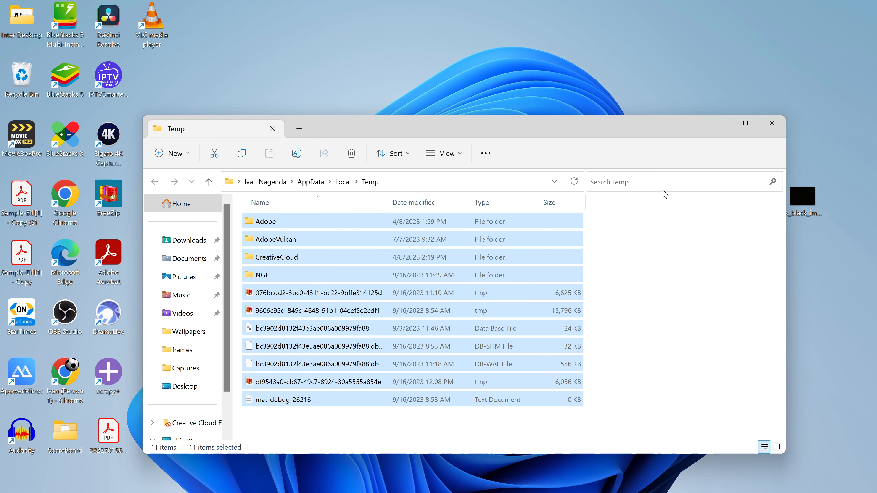
left_click(773, 123)
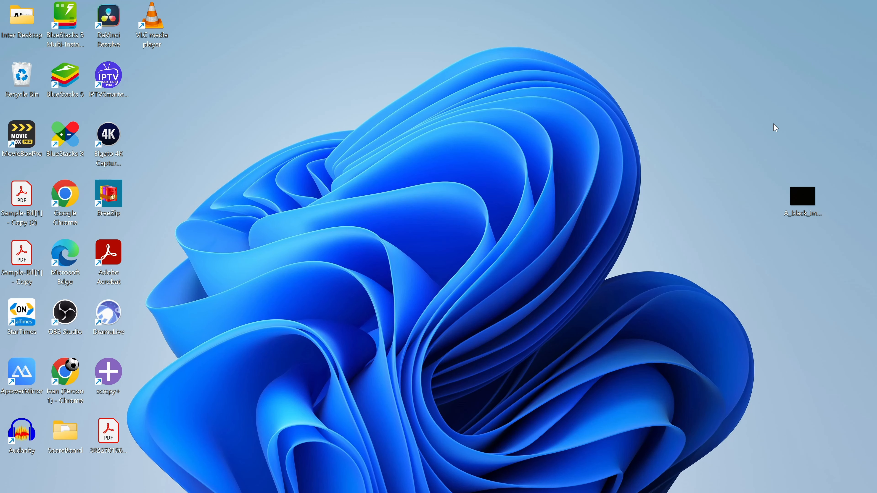
Step: Launch Disk Cleanup for the C: drive with the Run command "cleanmgr" and move its window toward the middle of the desktop
key("super+r")
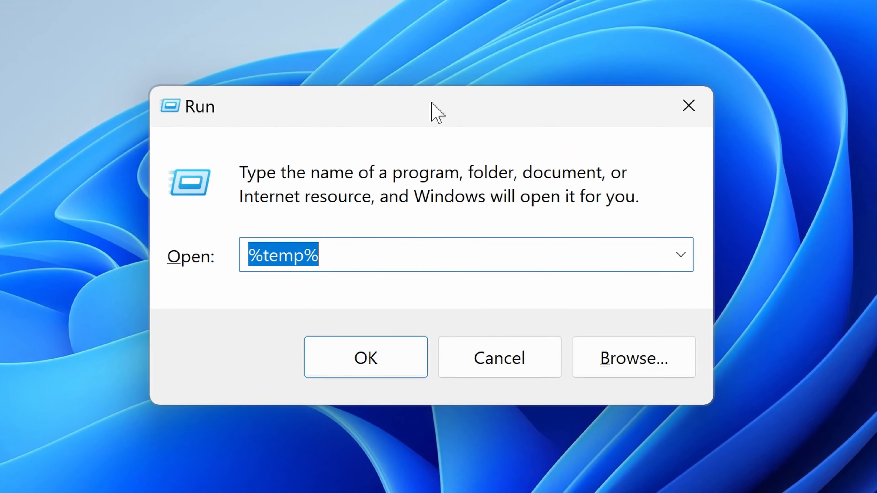
type("clea")
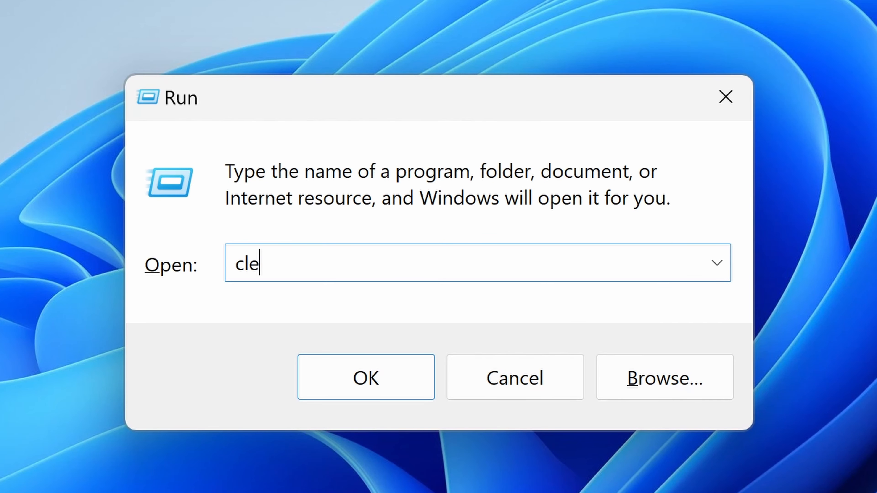
type("nmgr")
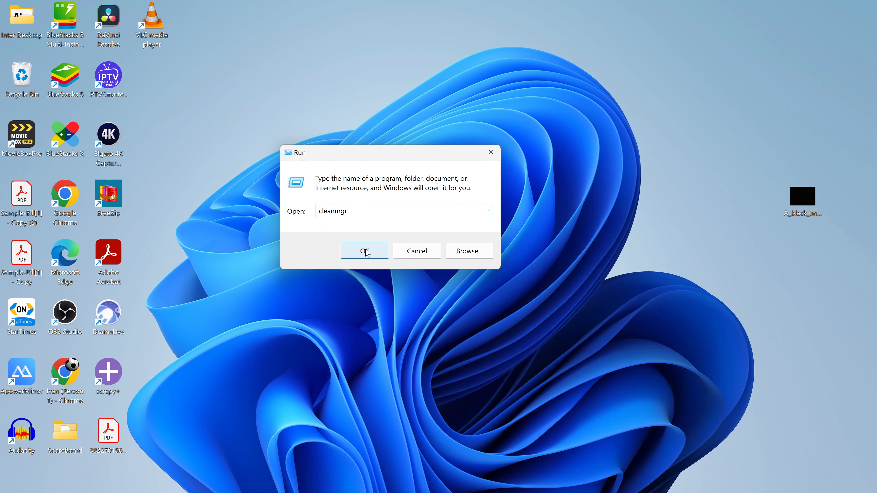
left_click(366, 250)
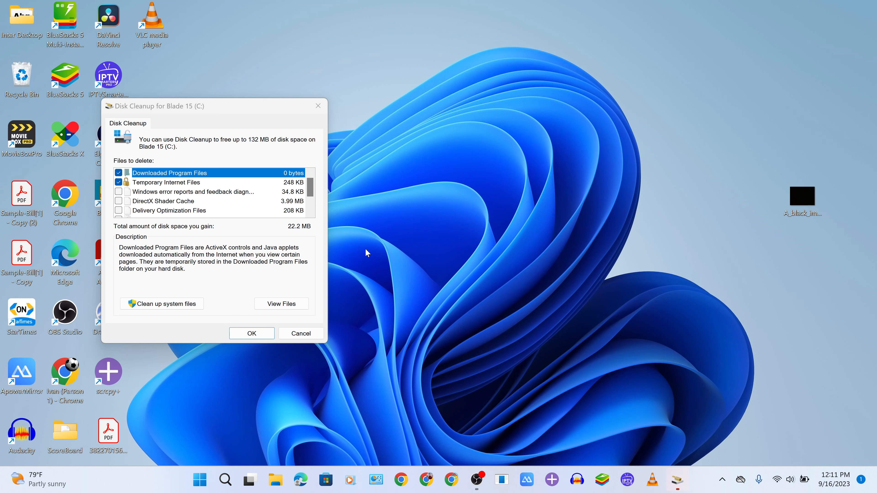
left_click_drag(236, 106, 416, 135)
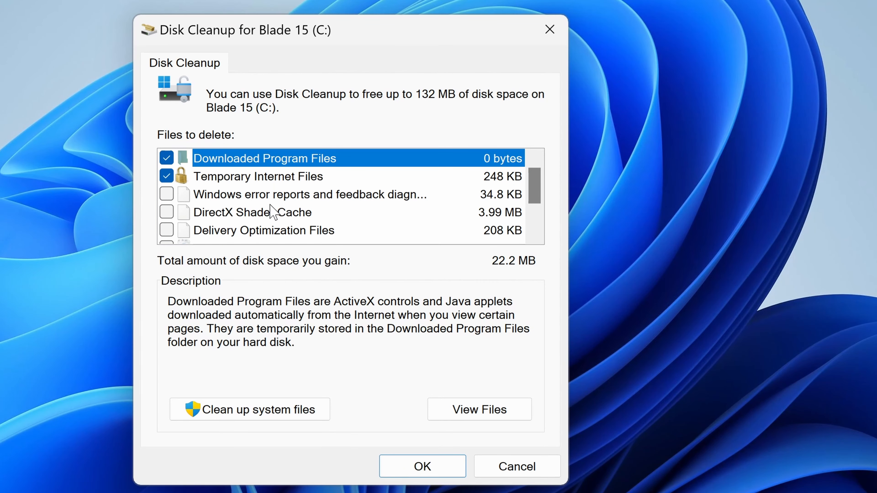
Step: Mark Windows error reports and feedback, DirectX Shader Cache, Delivery Optimization Files, Recycle Bin and Temporary files for deletion in addition to the preselected categories
scroll(273, 213, "down", 1)
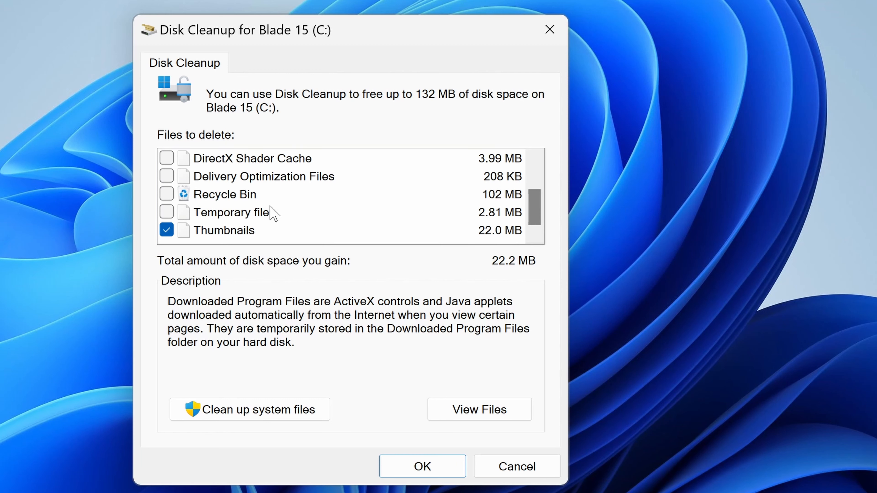
scroll(272, 212, "up", 1)
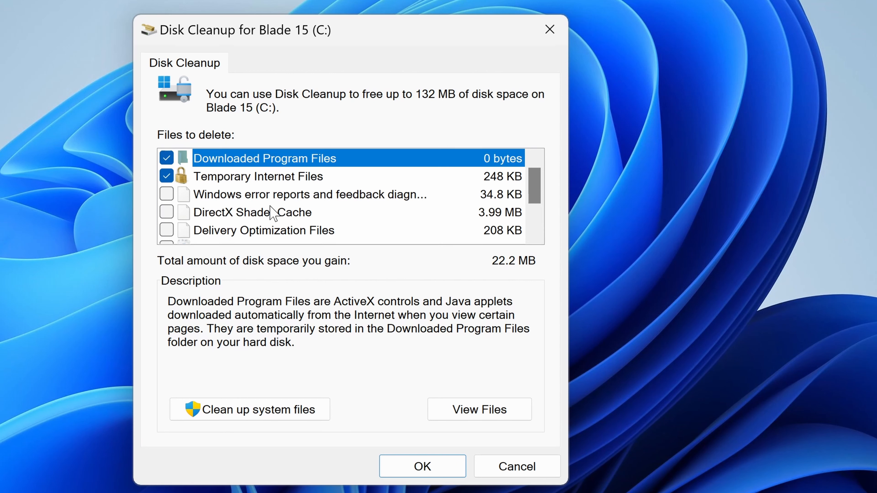
left_click(166, 195)
left_click(168, 212)
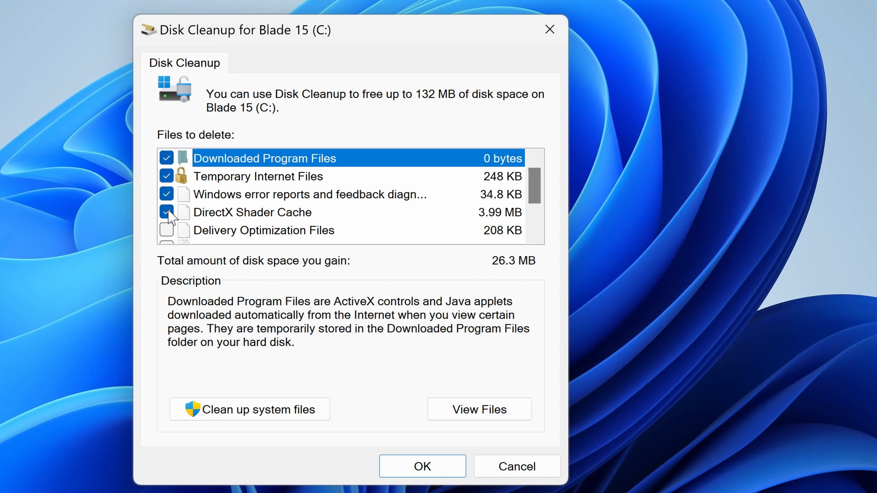
scroll(207, 218, "down", 1)
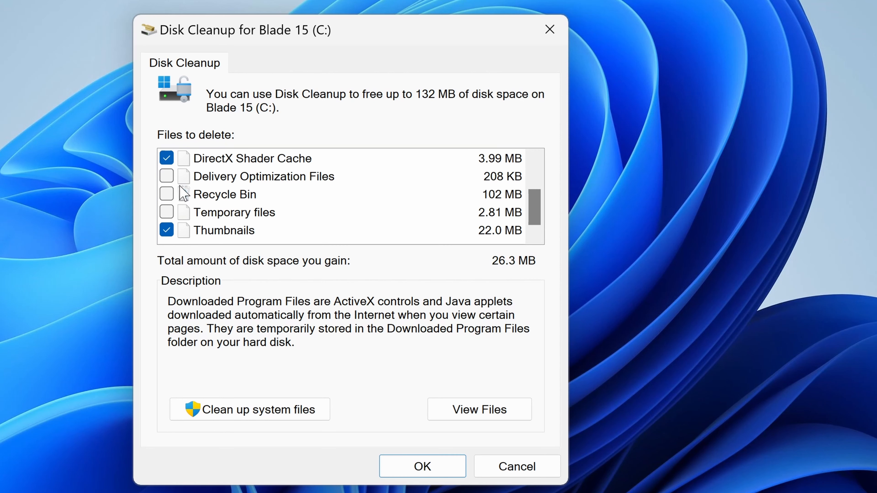
left_click(166, 176)
left_click(166, 195)
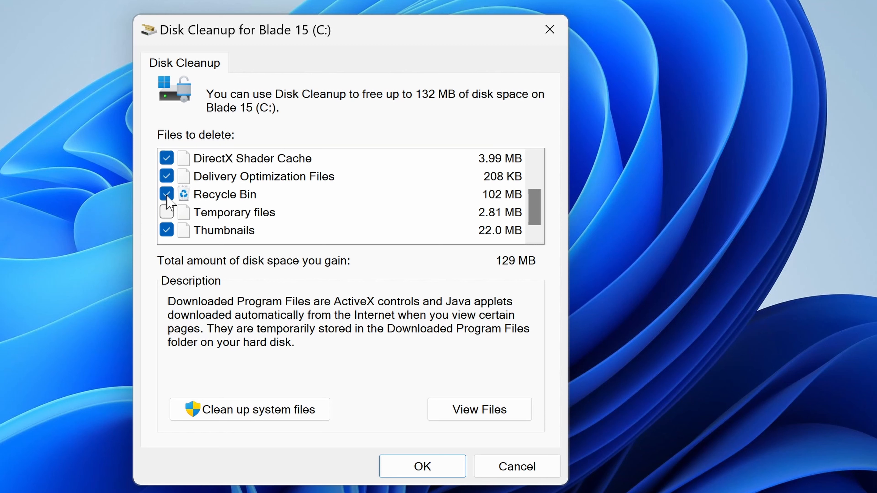
left_click(166, 213)
Step: Run the cleanup of drive C: with all the selected file categories and approve permanently deleting the files
scroll(280, 203, "up", 1)
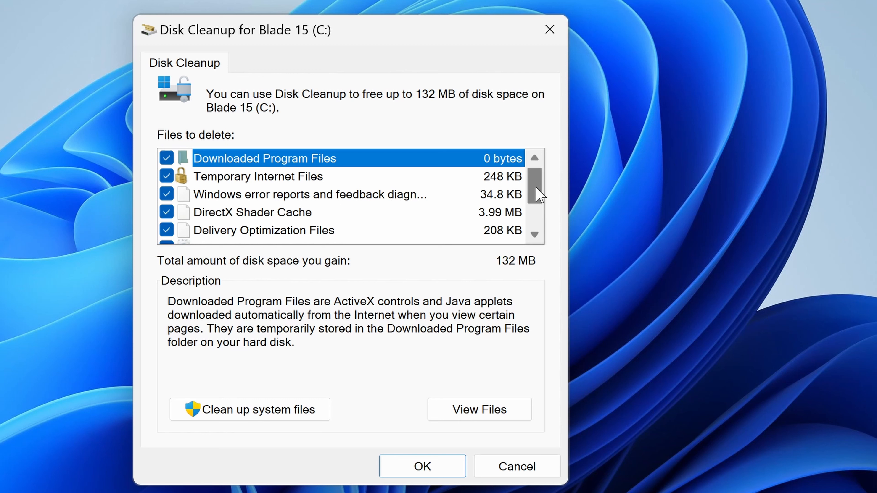
left_click_drag(538, 183, 518, 191)
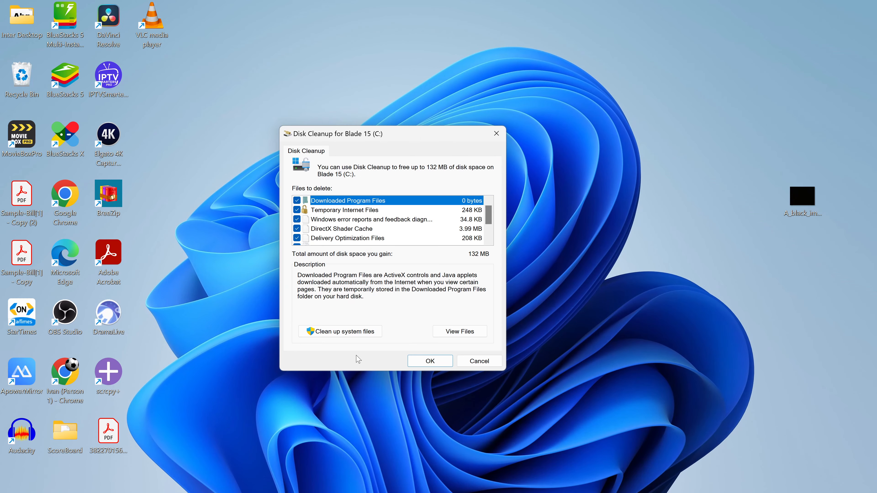
left_click(429, 361)
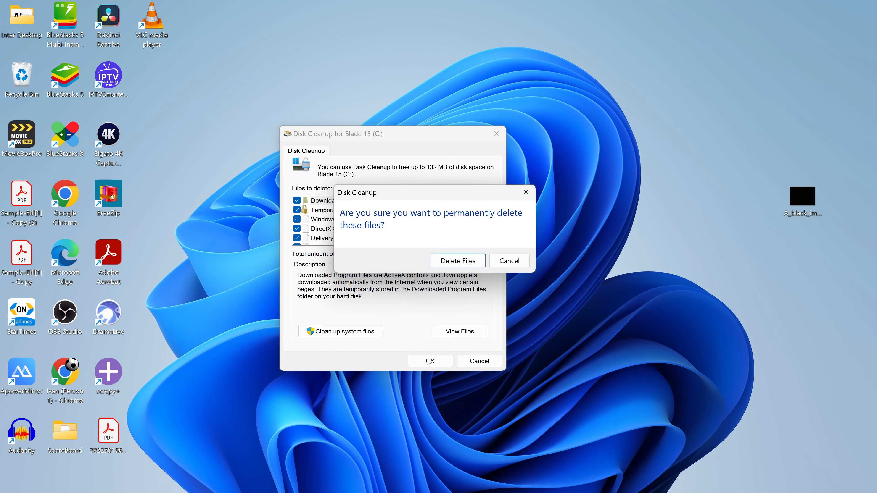
left_click(463, 261)
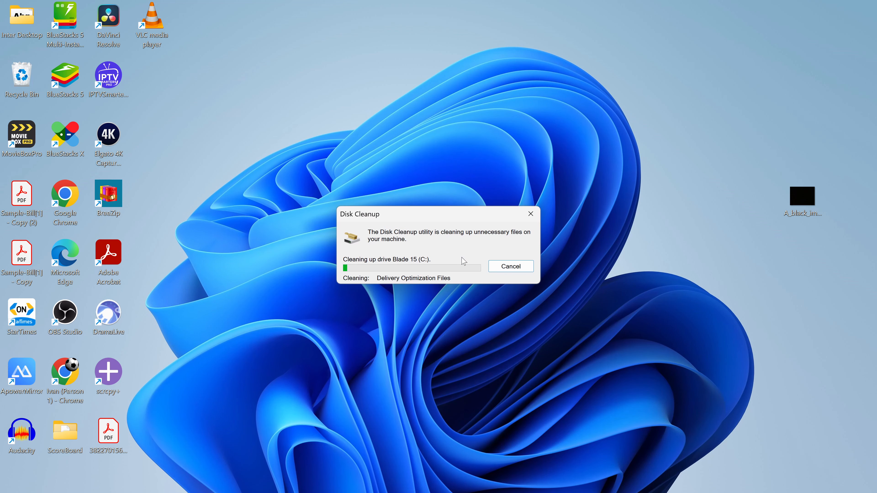